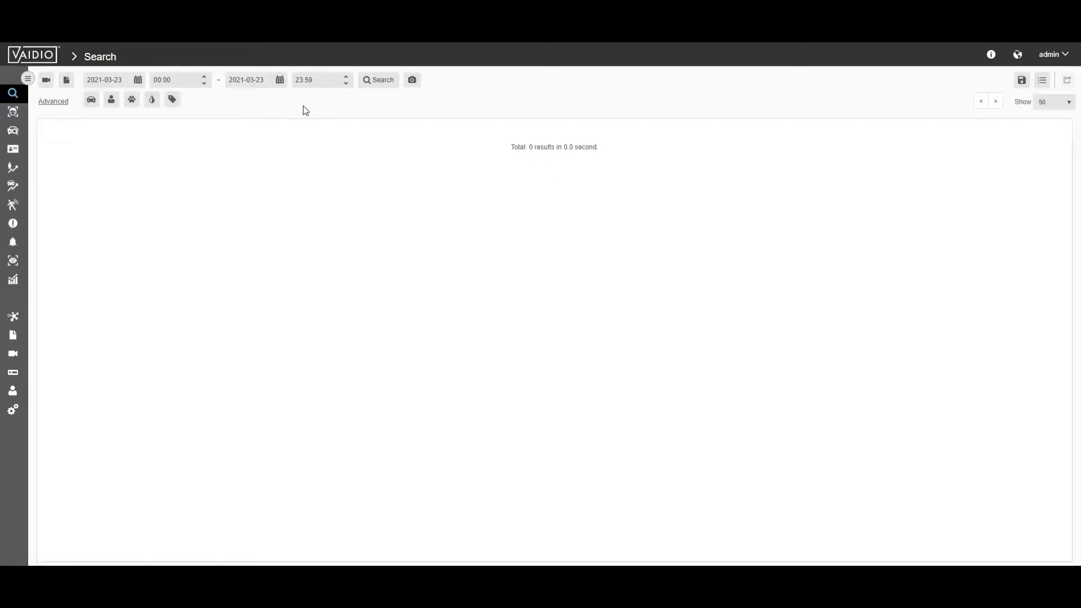
From the enrolled face targets' list overview, add a new face list named 'Factory 1'
left_click(11, 112)
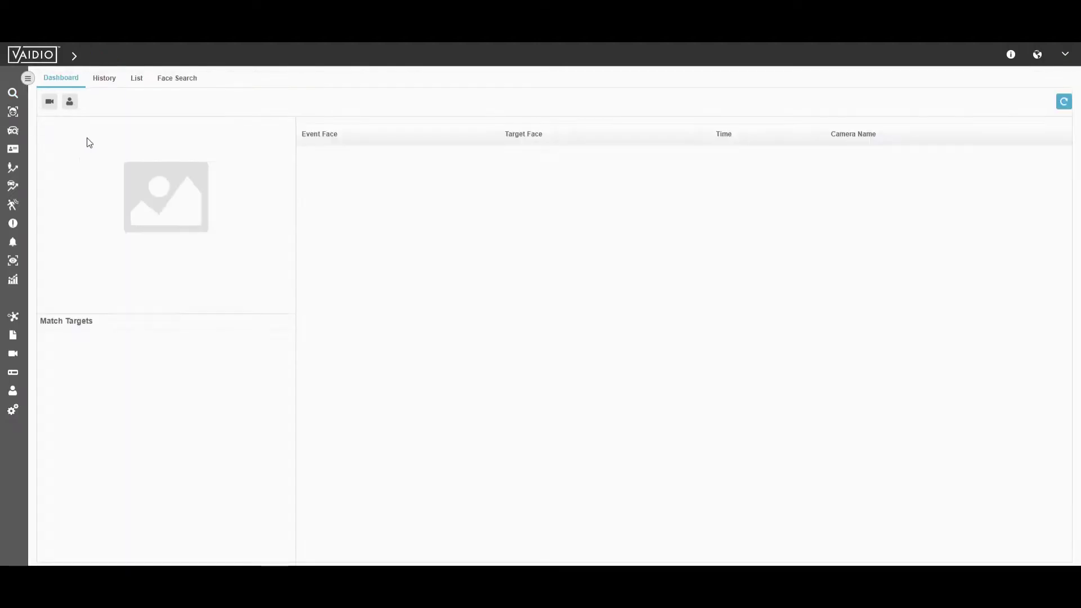
left_click(135, 80)
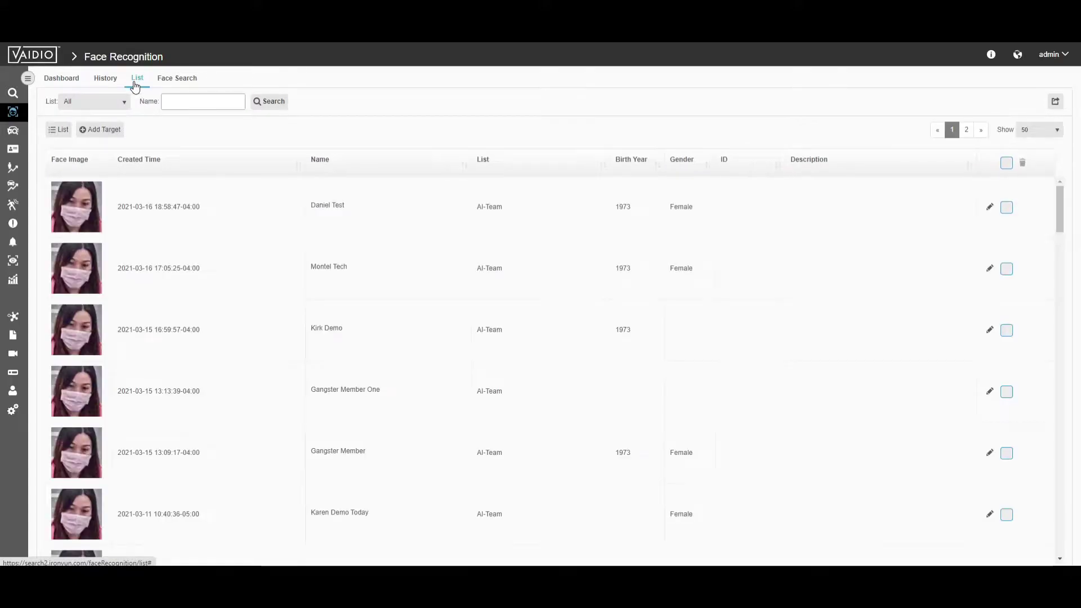
left_click(62, 129)
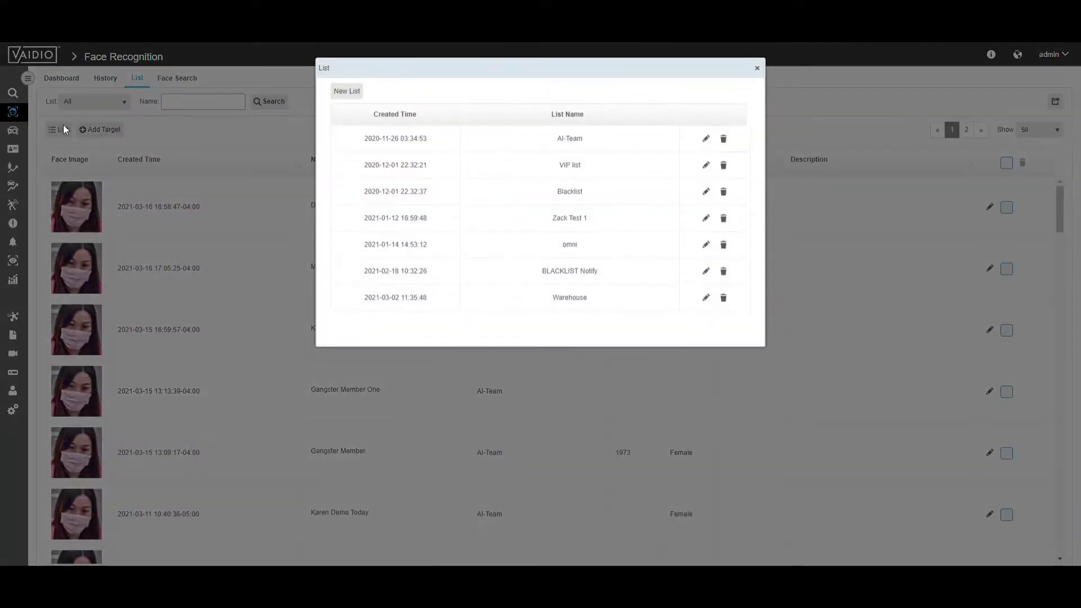
left_click(345, 91)
left_click(456, 91)
type("Factory 1")
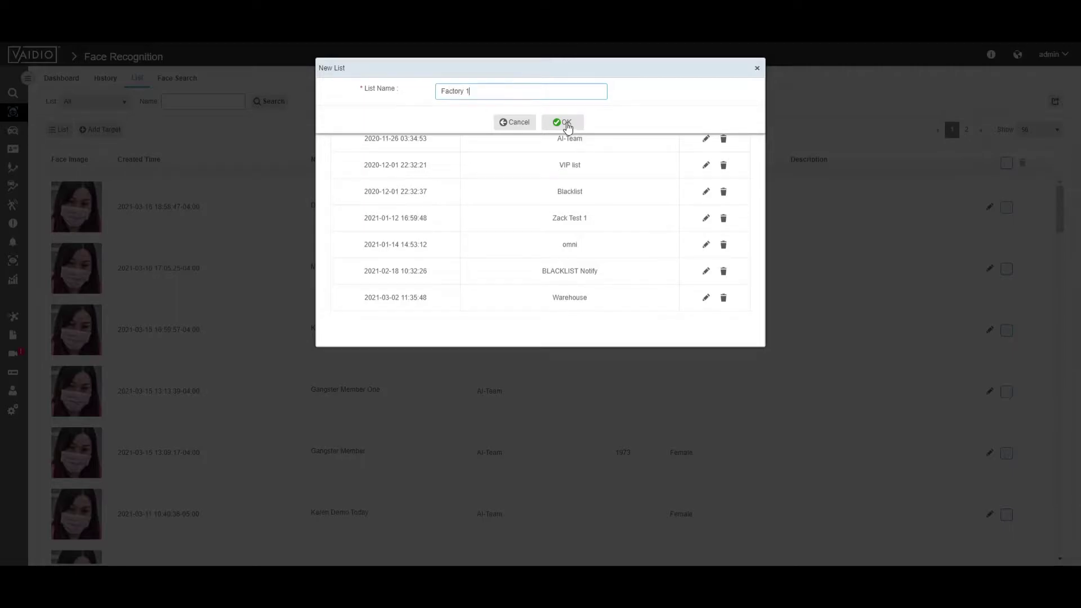
left_click(564, 123)
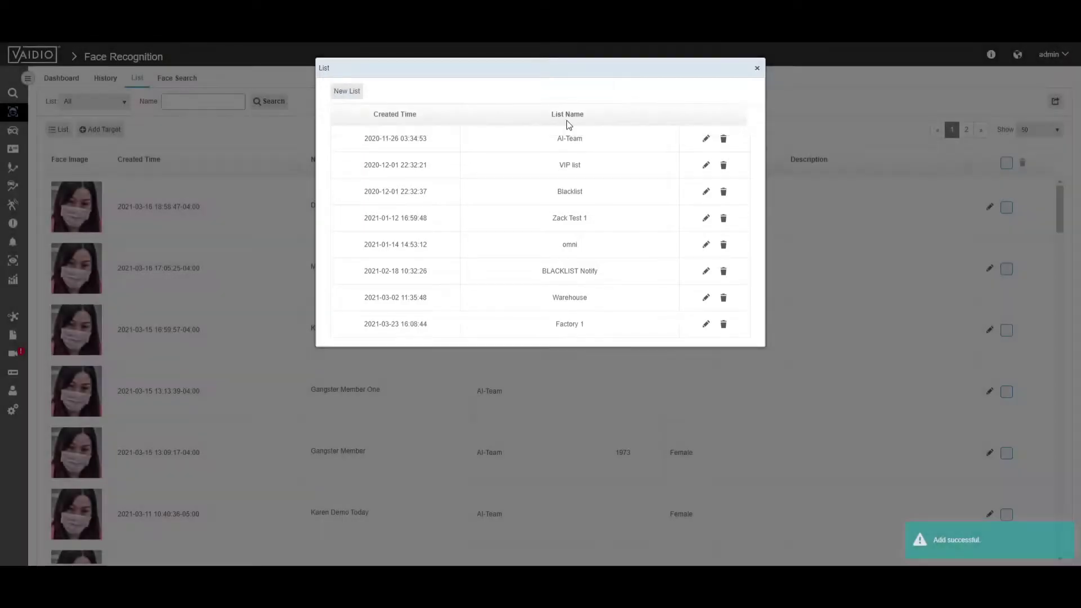
left_click(758, 69)
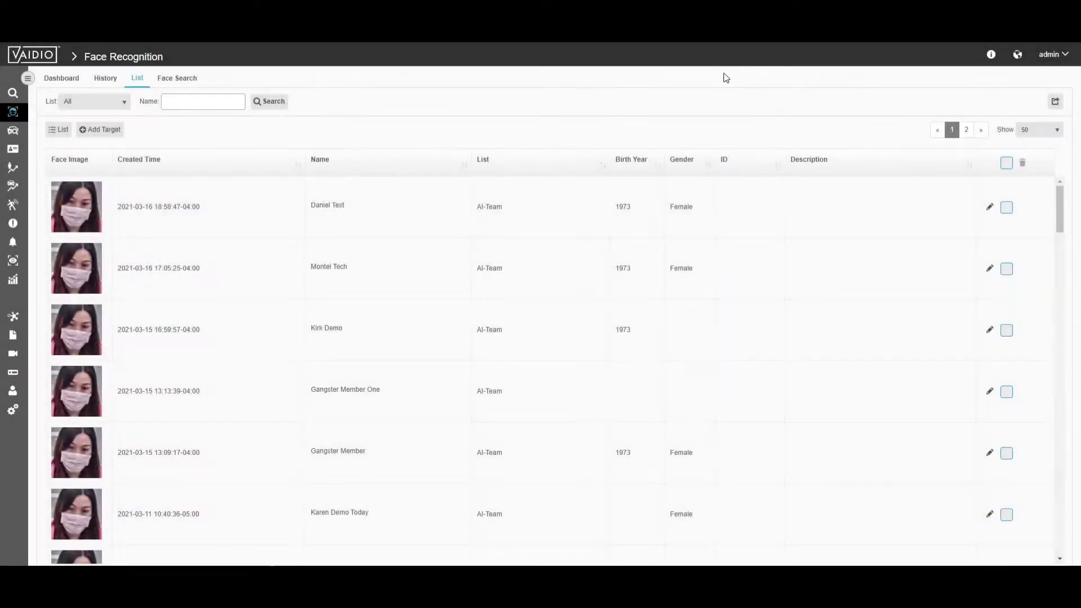
left_click(121, 132)
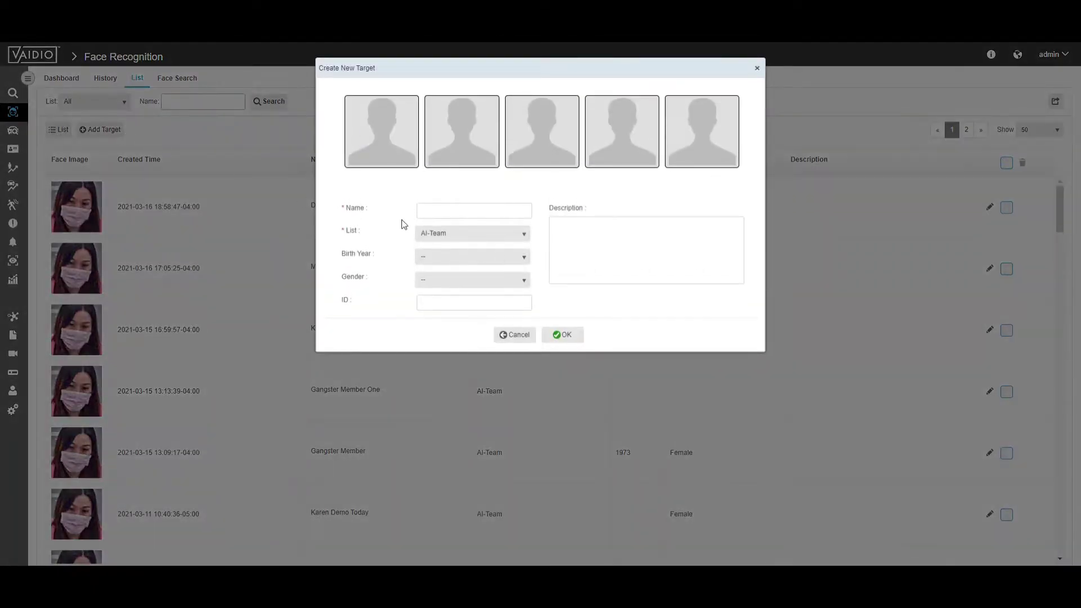
left_click(471, 235)
left_click(449, 306)
left_click(757, 69)
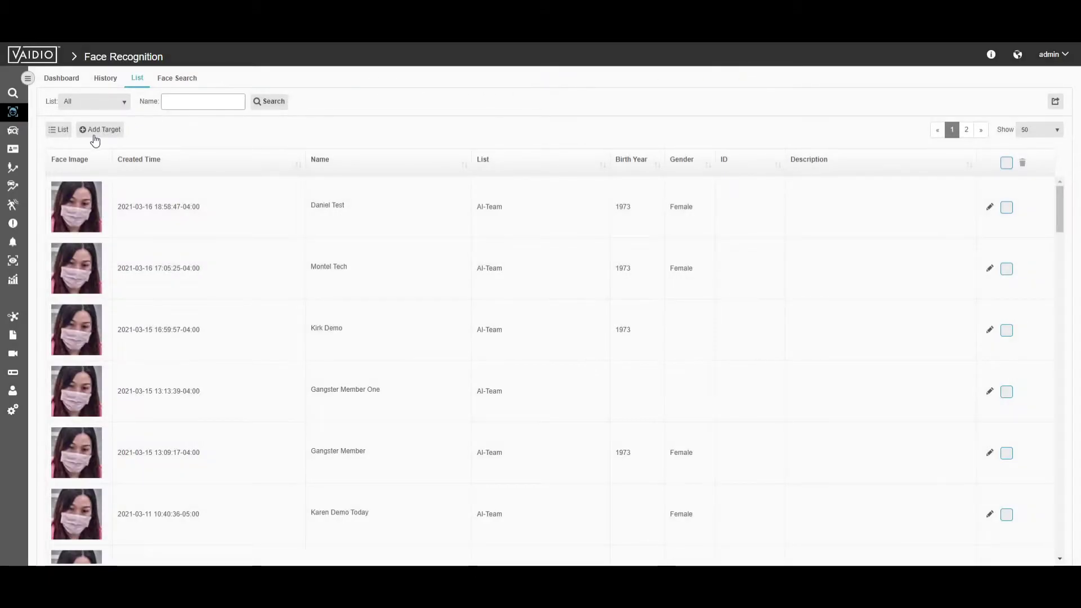
Add a new alert with the Face Recognition alert type
left_click(13, 242)
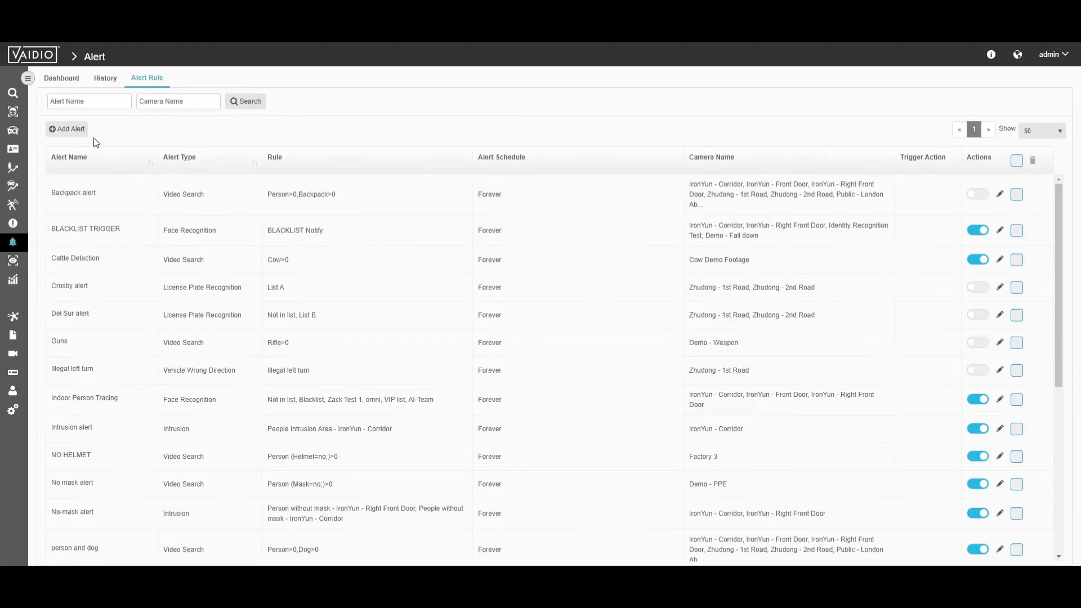
left_click(75, 130)
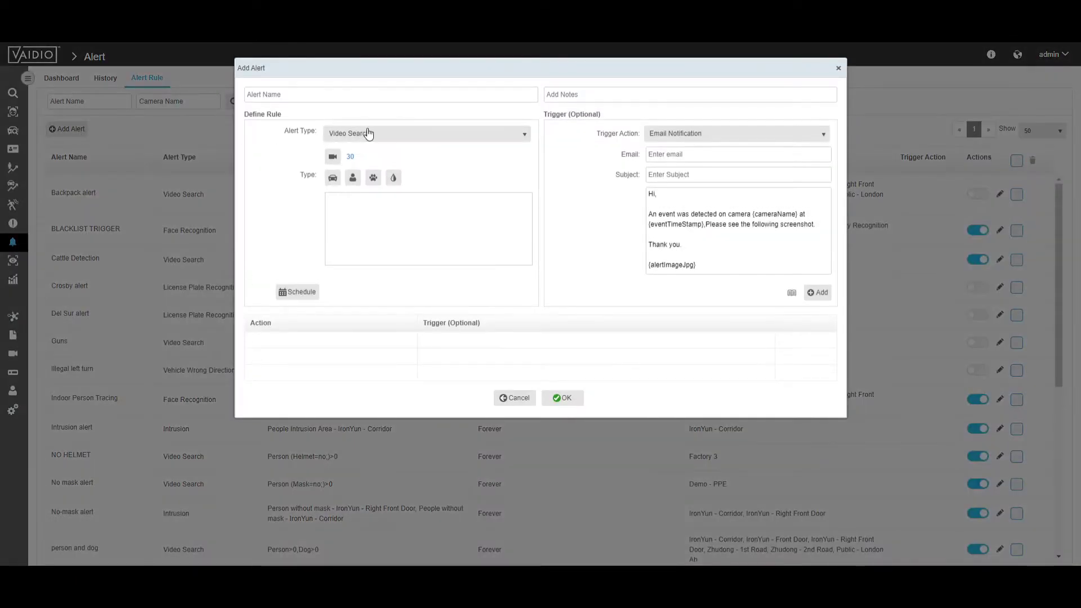
left_click(369, 135)
left_click(361, 156)
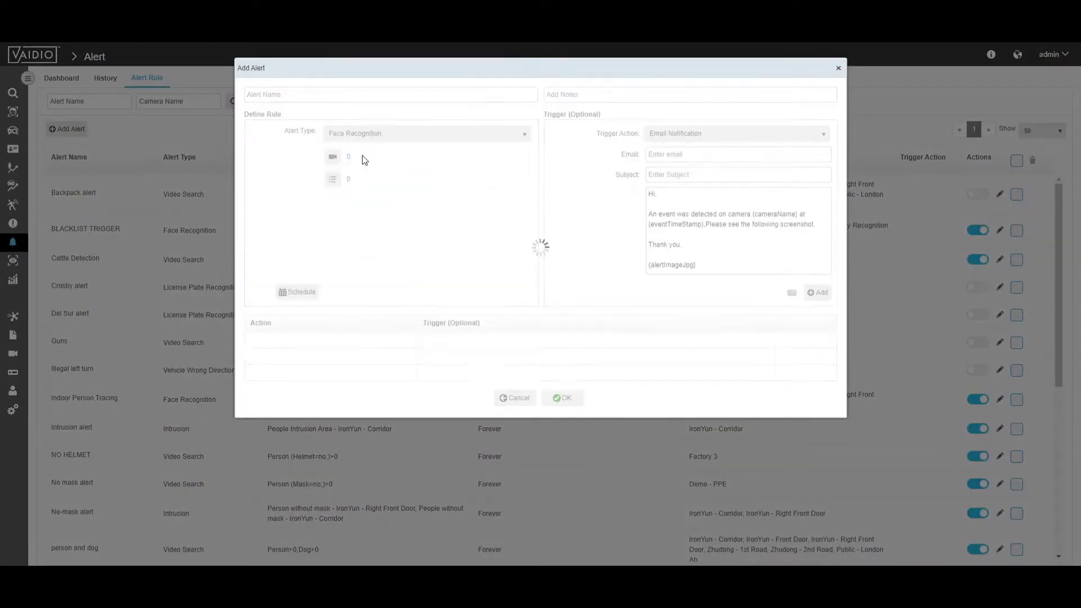
Restrict the alert's watched face lists to Factory 1 only
left_click(332, 180)
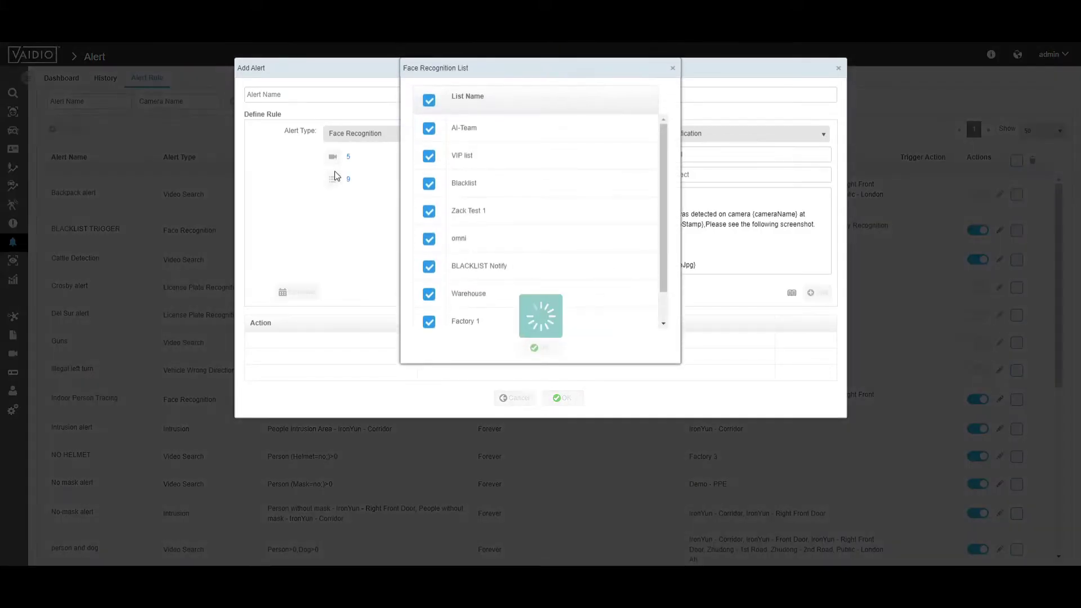
left_click(429, 100)
scroll(485, 279, "down", 1)
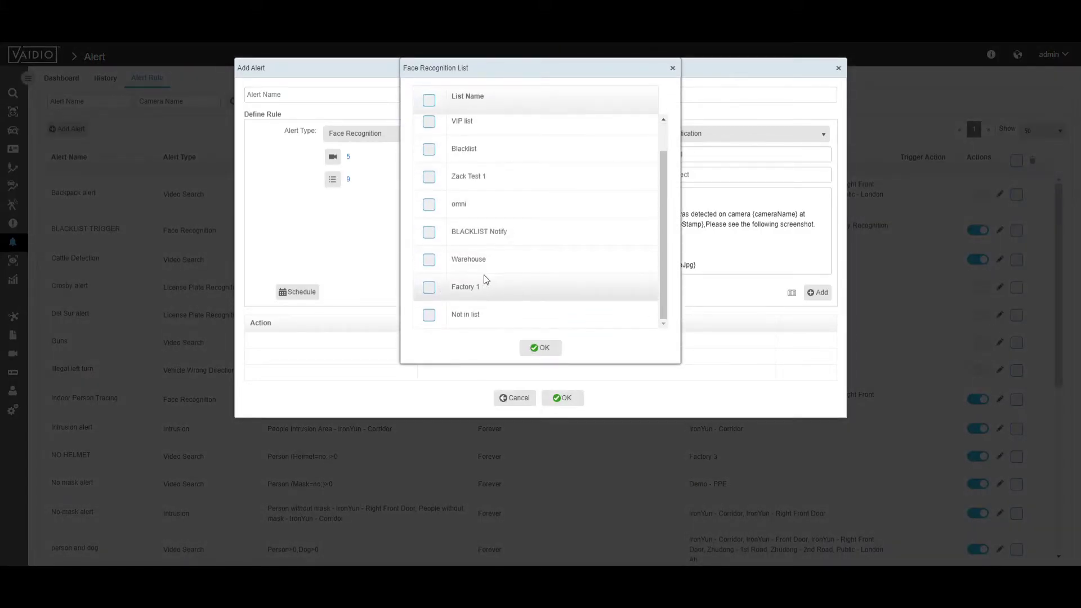
left_click(428, 288)
left_click(540, 347)
Enter 'Door Open' as the alert name and set the trigger action to HTTP
left_click(279, 95)
type("Door Open")
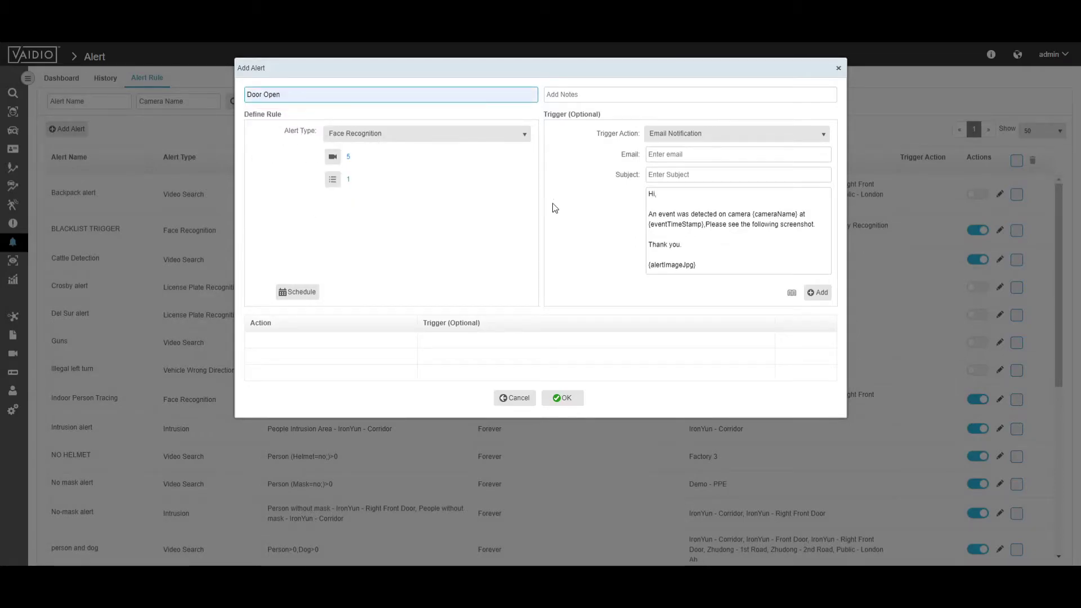
left_click(685, 136)
left_click(685, 152)
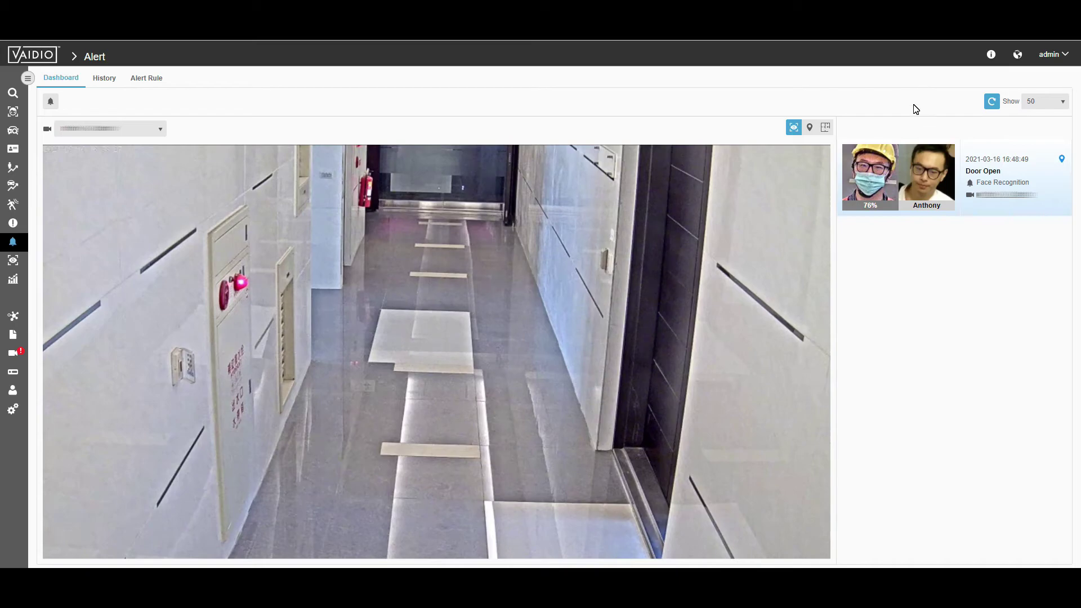
Open the Door Open event's original snapshot and view the detected face's attributes
left_click(889, 169)
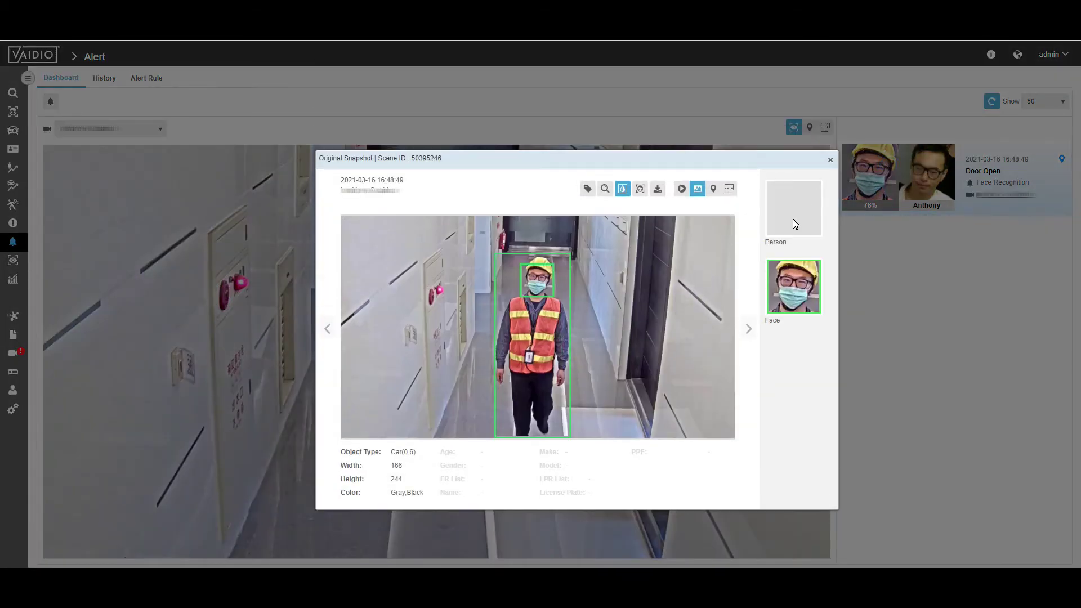
left_click(786, 283)
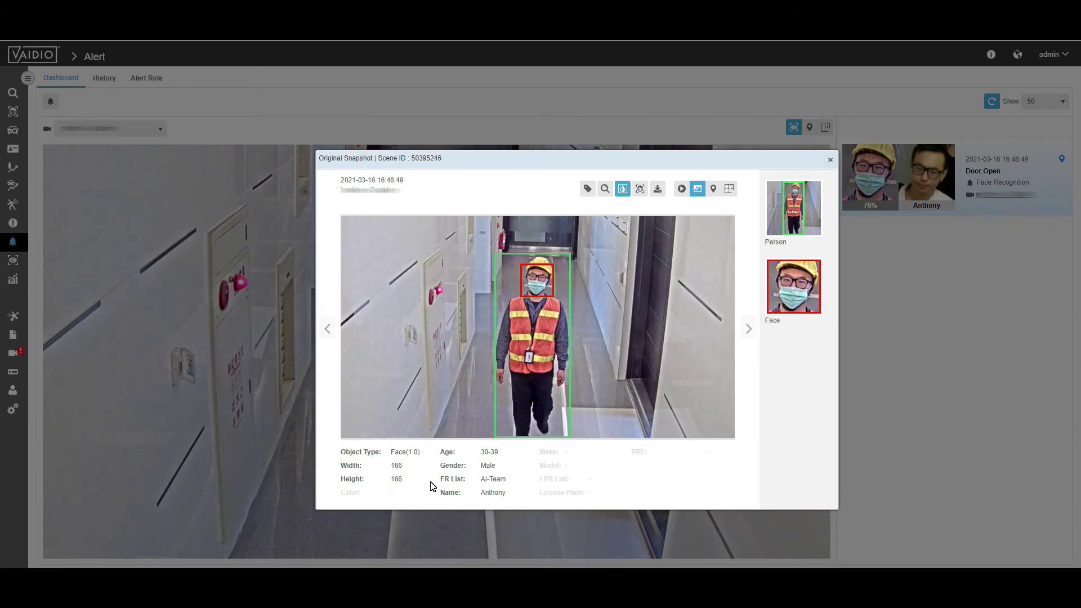